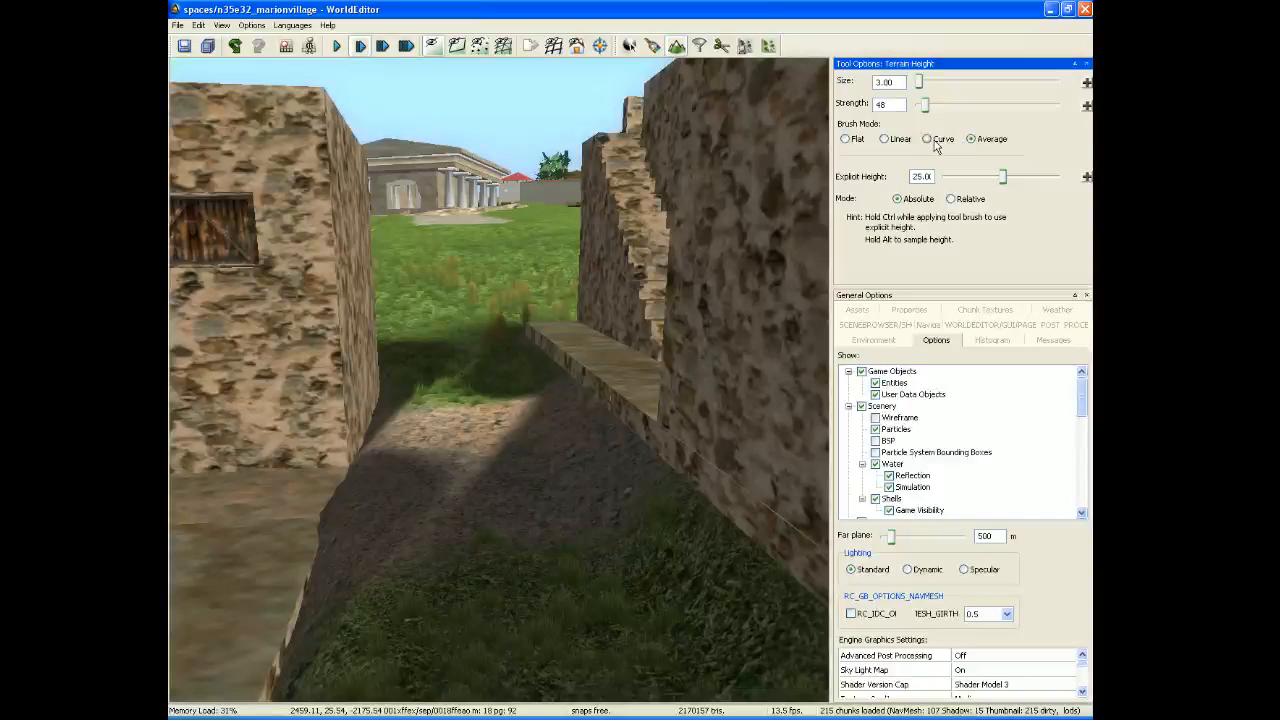
# Sculpt the dirt path between the stone buildings with the Curve terrain brush at size 3.00 and strength 30
pyautogui.click(490, 378)
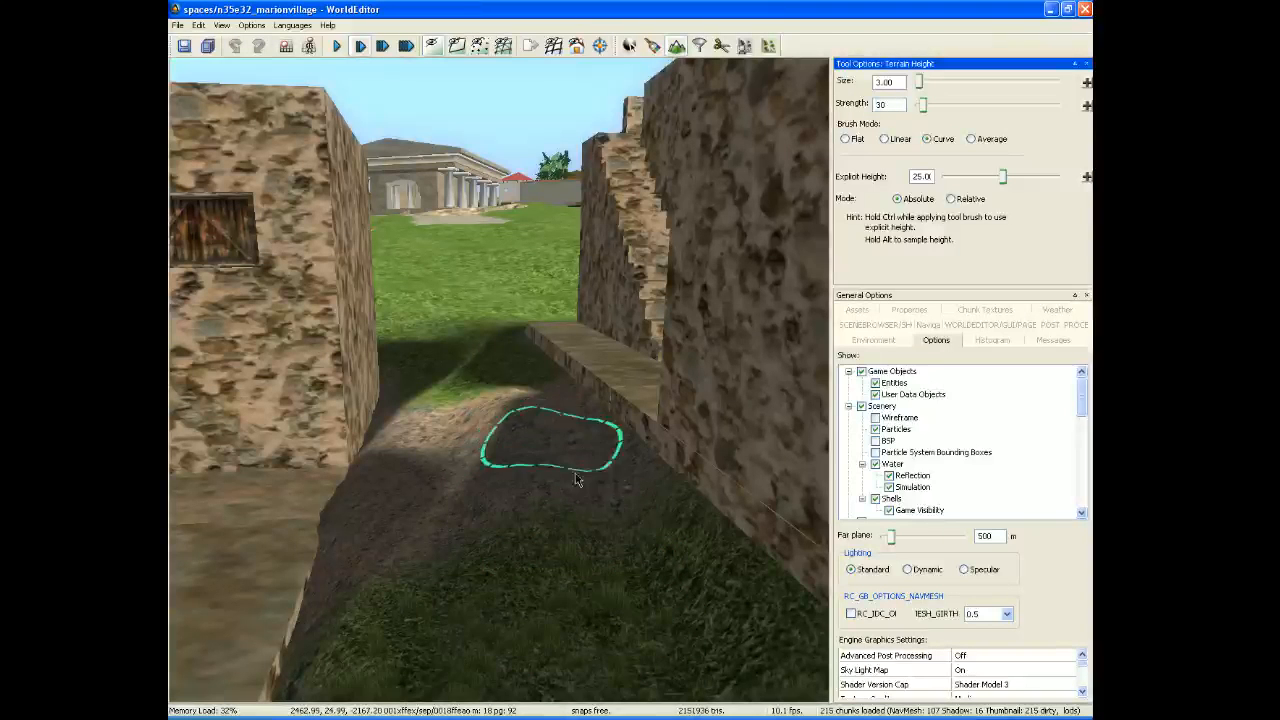
pyautogui.moveTo(457, 525); pyautogui.dragTo(434, 422)
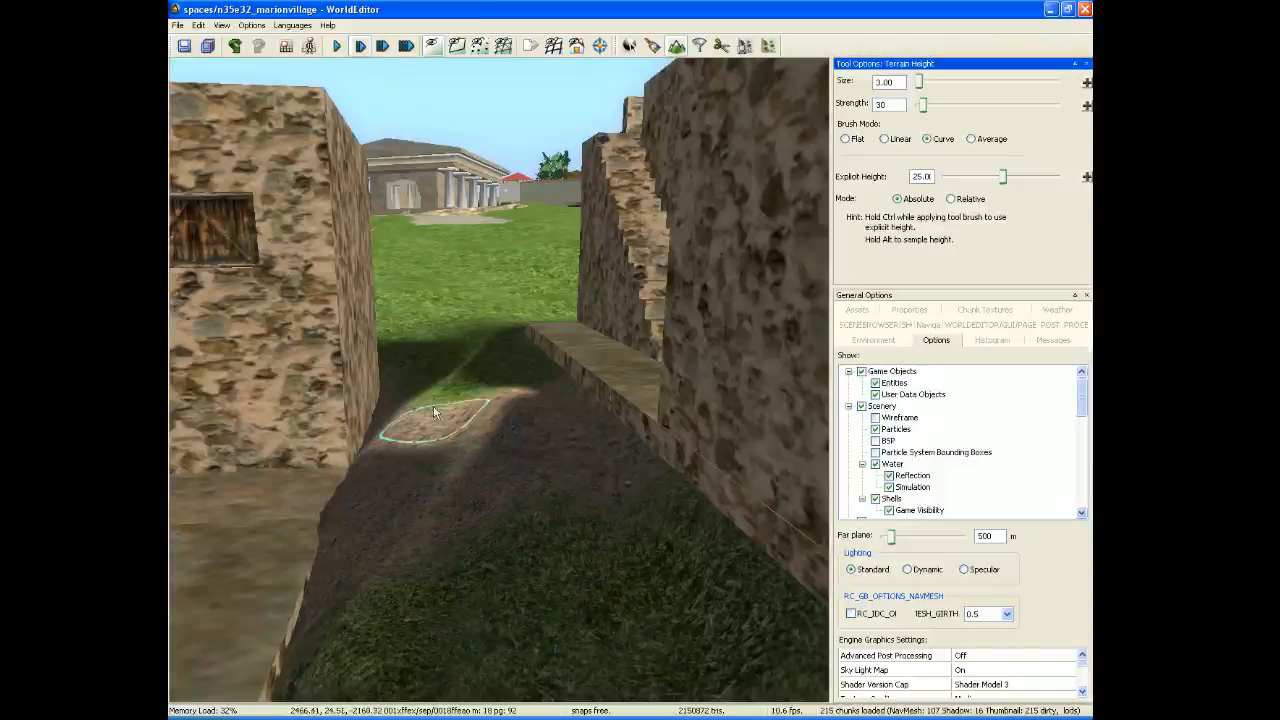
pyautogui.moveTo(446, 372); pyautogui.dragTo(446, 434)
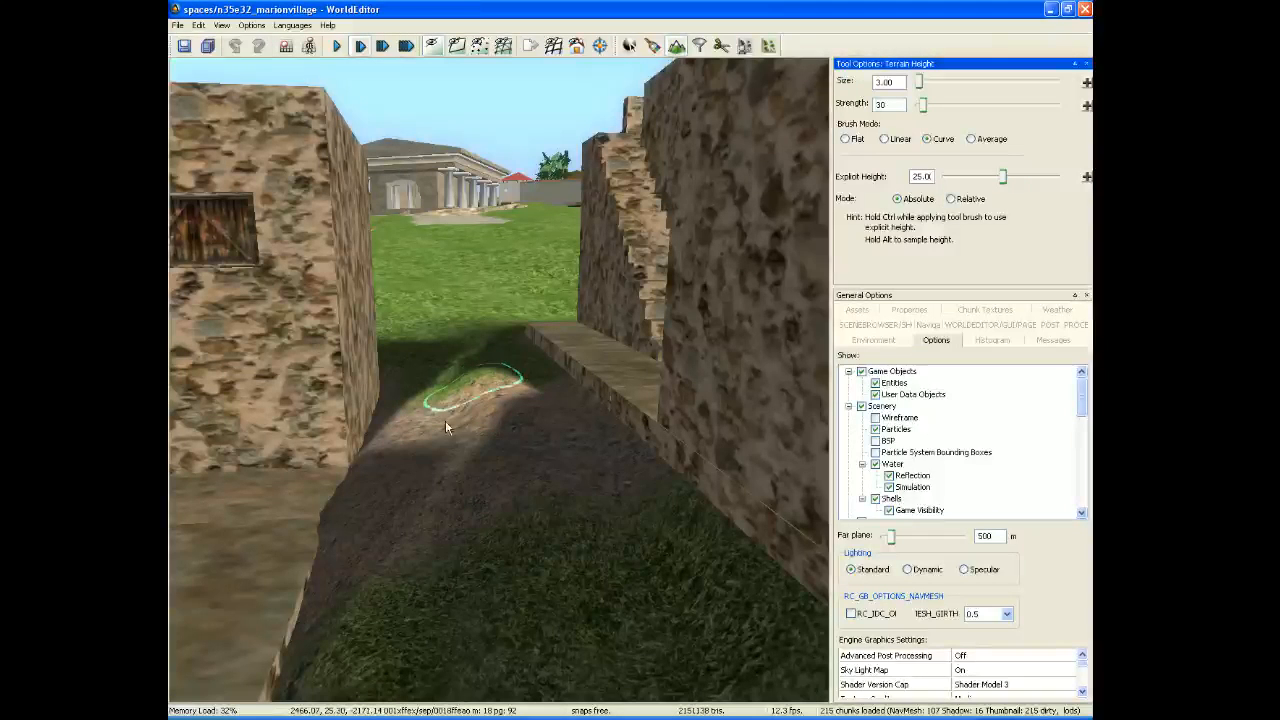
# Bring the grassy slope in the foreground of the alley to the explicit absolute height of 25
pyautogui.moveTo(570, 569); pyautogui.dragTo(573, 588, button='right')
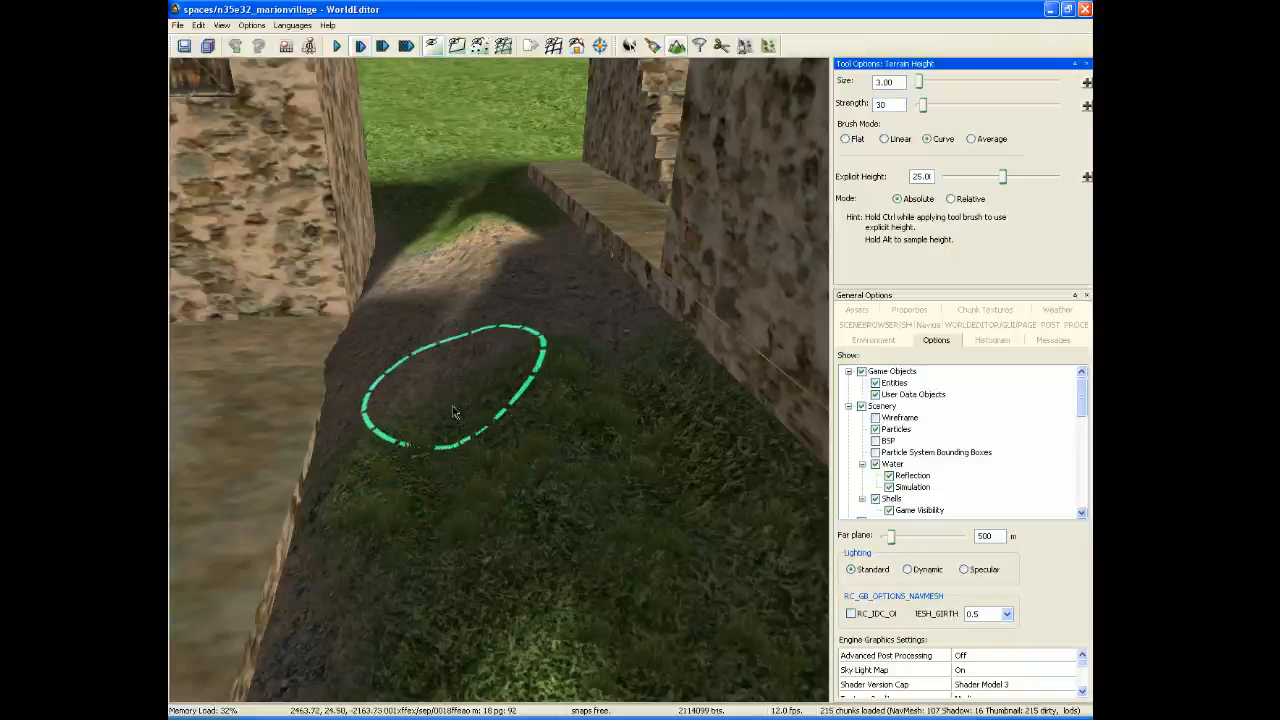
pyautogui.press('ctrl')
pyautogui.keyDown('ctrl'); pyautogui.moveTo(523, 465); pyautogui.dragTo(541, 462); pyautogui.keyUp('ctrl')
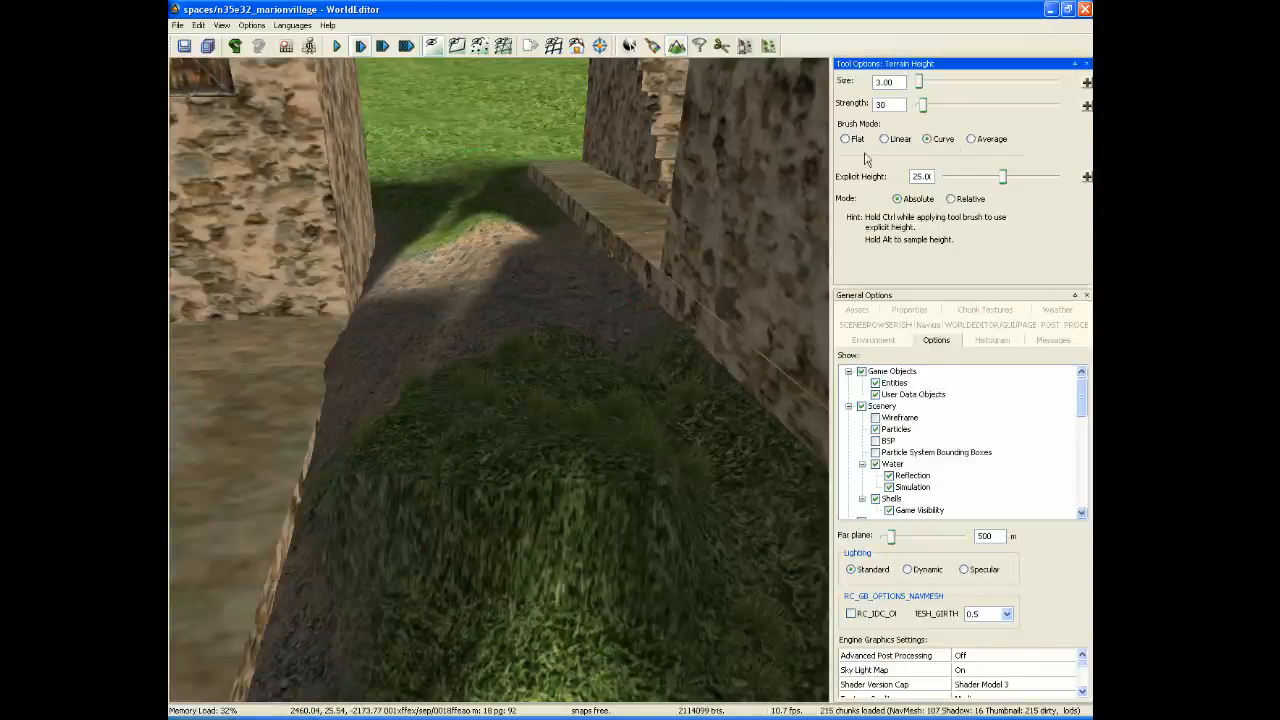
# Smooth the grassy slope and dirt path in the alley with the Average brush at size 3.00
pyautogui.click(969, 140)
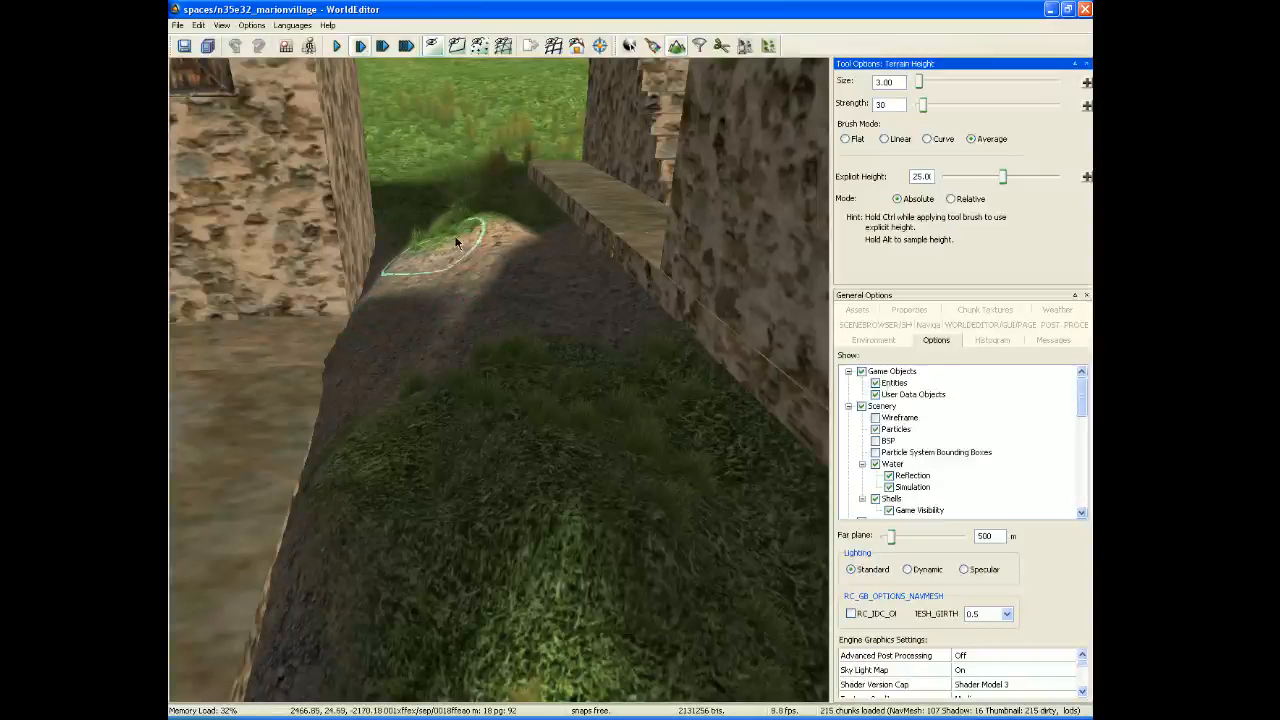
pyautogui.moveTo(425, 341)
pyautogui.mouseDown()
pyautogui.moveTo(308, 404)
pyautogui.moveTo(333, 376)
pyautogui.moveTo(332, 424)
pyautogui.mouseUp()
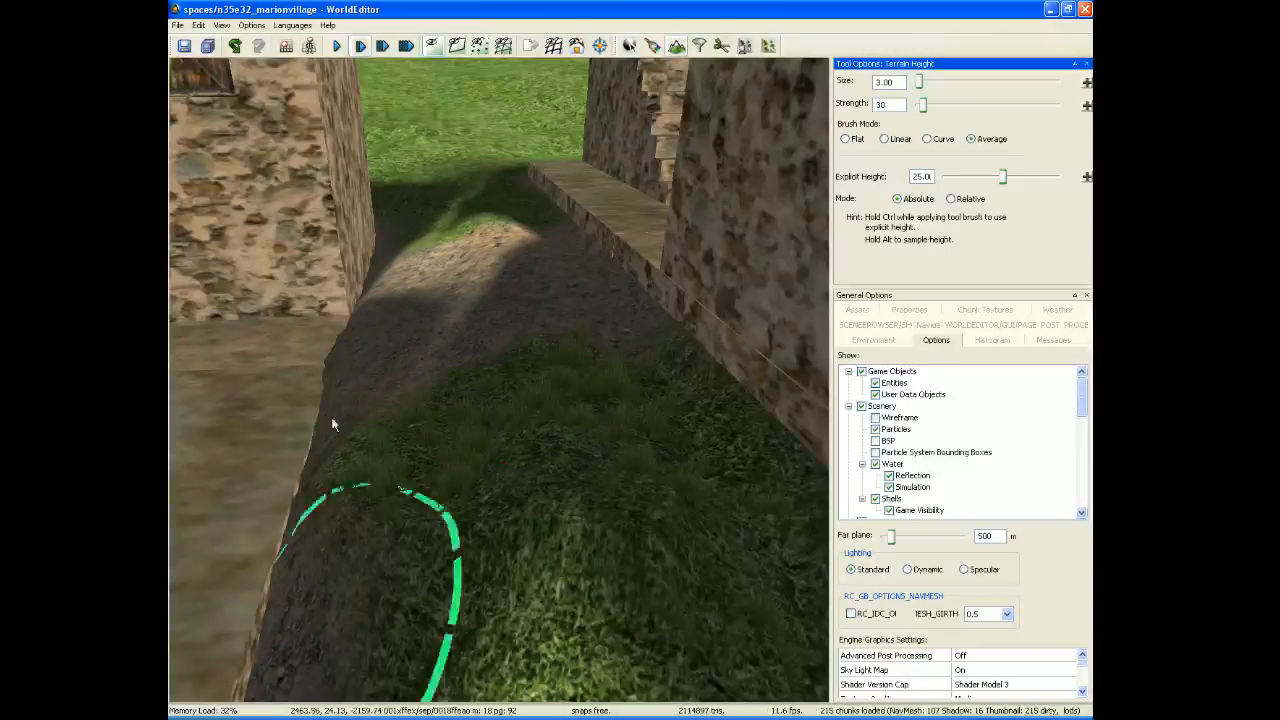
pyautogui.moveTo(621, 485)
pyautogui.mouseDown()
pyautogui.moveTo(630, 568)
pyautogui.moveTo(447, 572)
pyautogui.moveTo(418, 374)
pyautogui.moveTo(571, 323)
pyautogui.mouseUp()
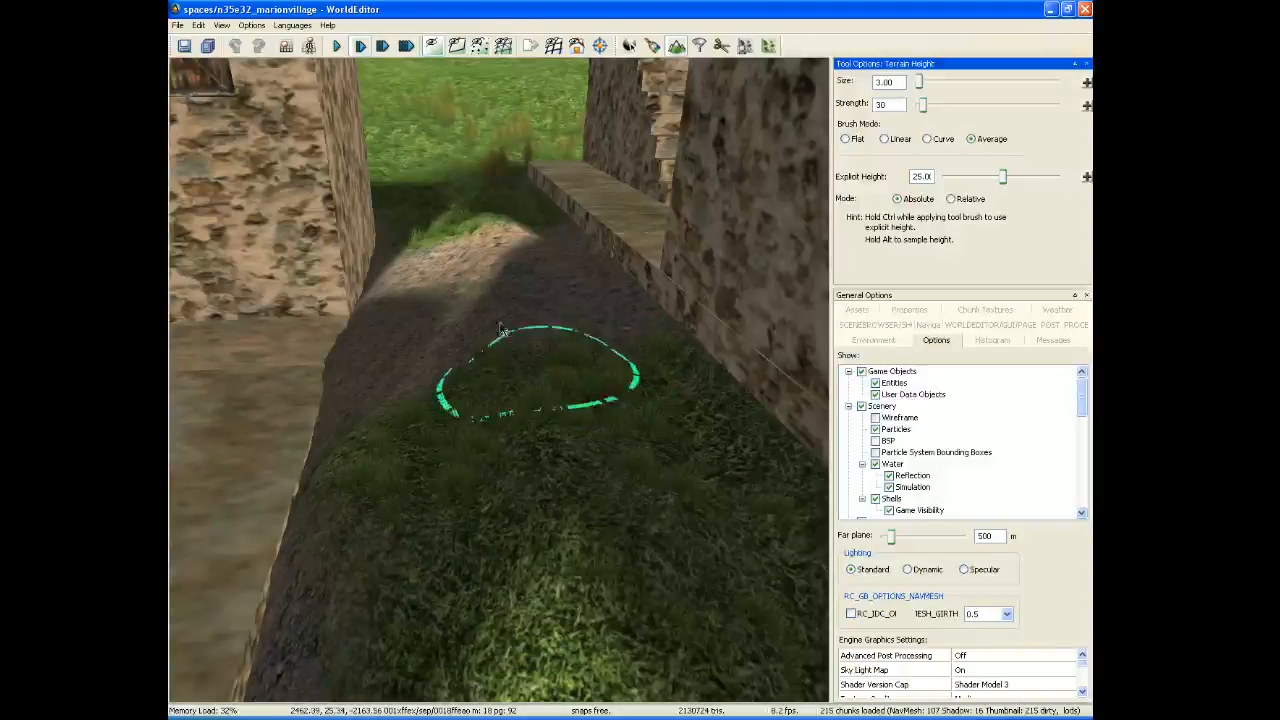
pyautogui.moveTo(625, 277); pyautogui.dragTo(641, 264)
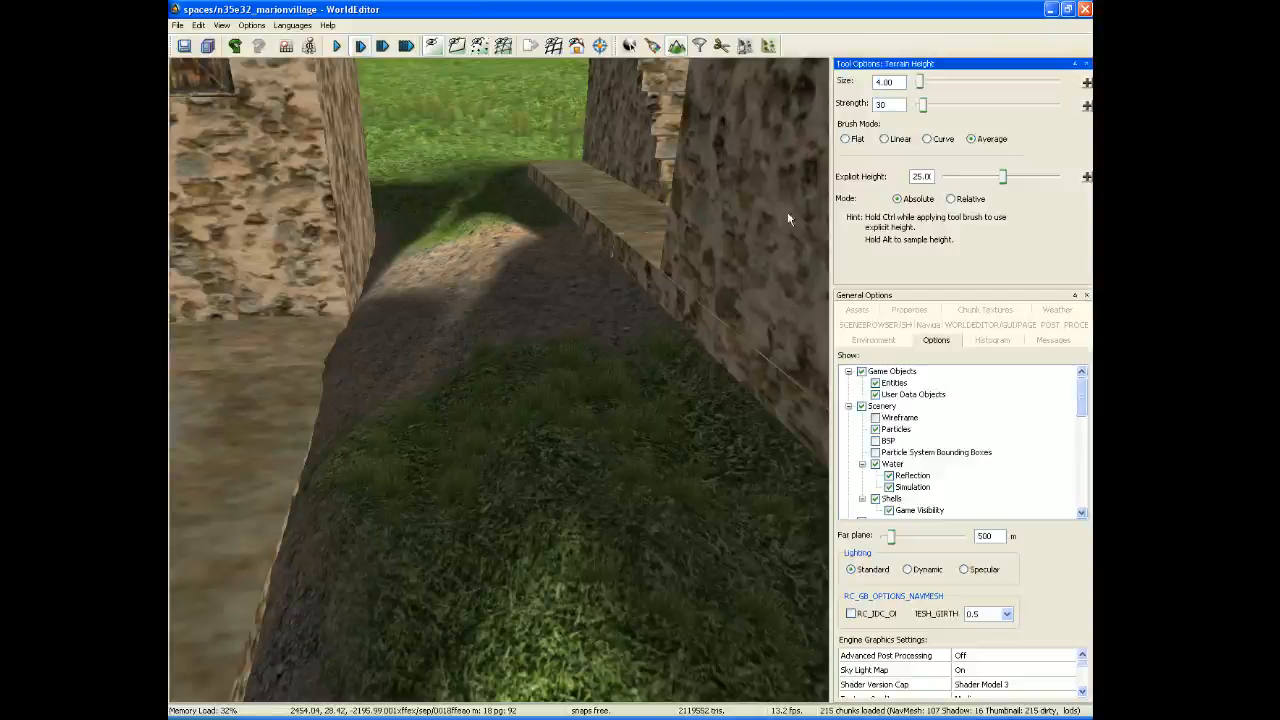
# Smooth the whole alley ramp between the walls with the Average brush enlarged to size 4.00
pyautogui.moveTo(477, 400); pyautogui.dragTo(449, 231)
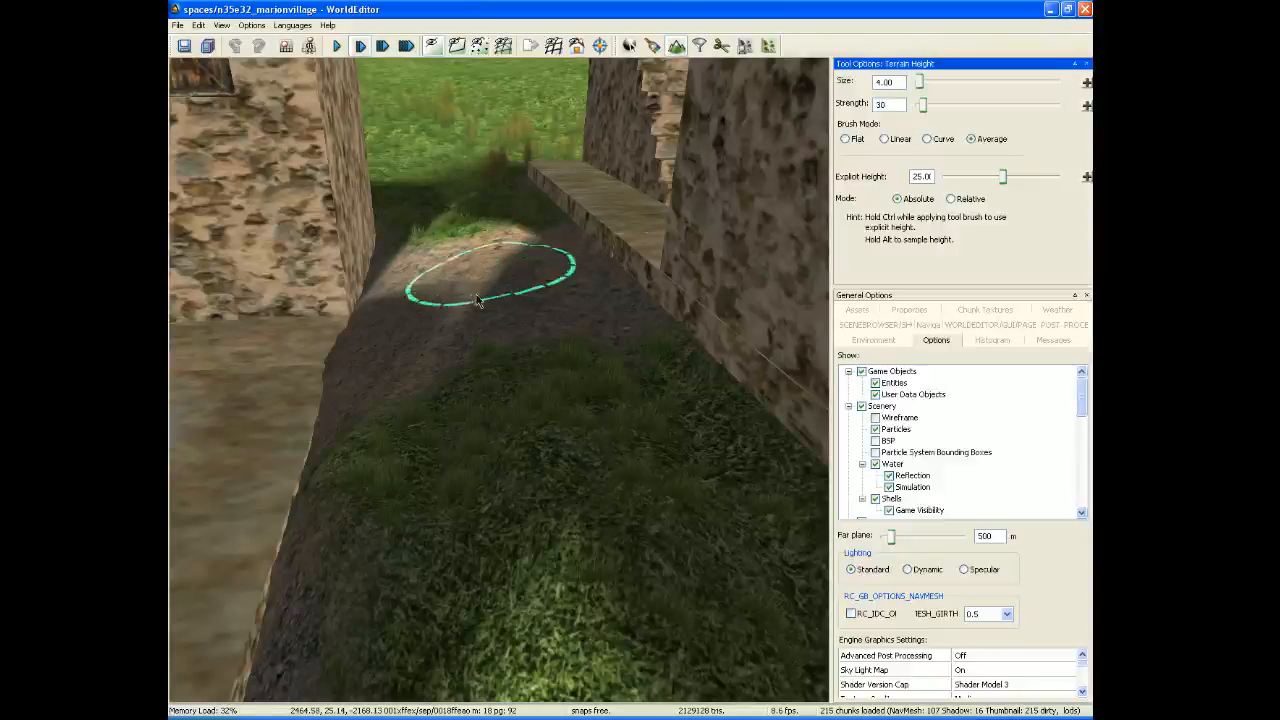
pyautogui.moveTo(415, 341)
pyautogui.mouseDown()
pyautogui.moveTo(429, 400)
pyautogui.moveTo(588, 427)
pyautogui.moveTo(523, 314)
pyautogui.moveTo(443, 251)
pyautogui.moveTo(437, 565)
pyautogui.moveTo(652, 565)
pyautogui.moveTo(510, 291)
pyautogui.mouseUp()
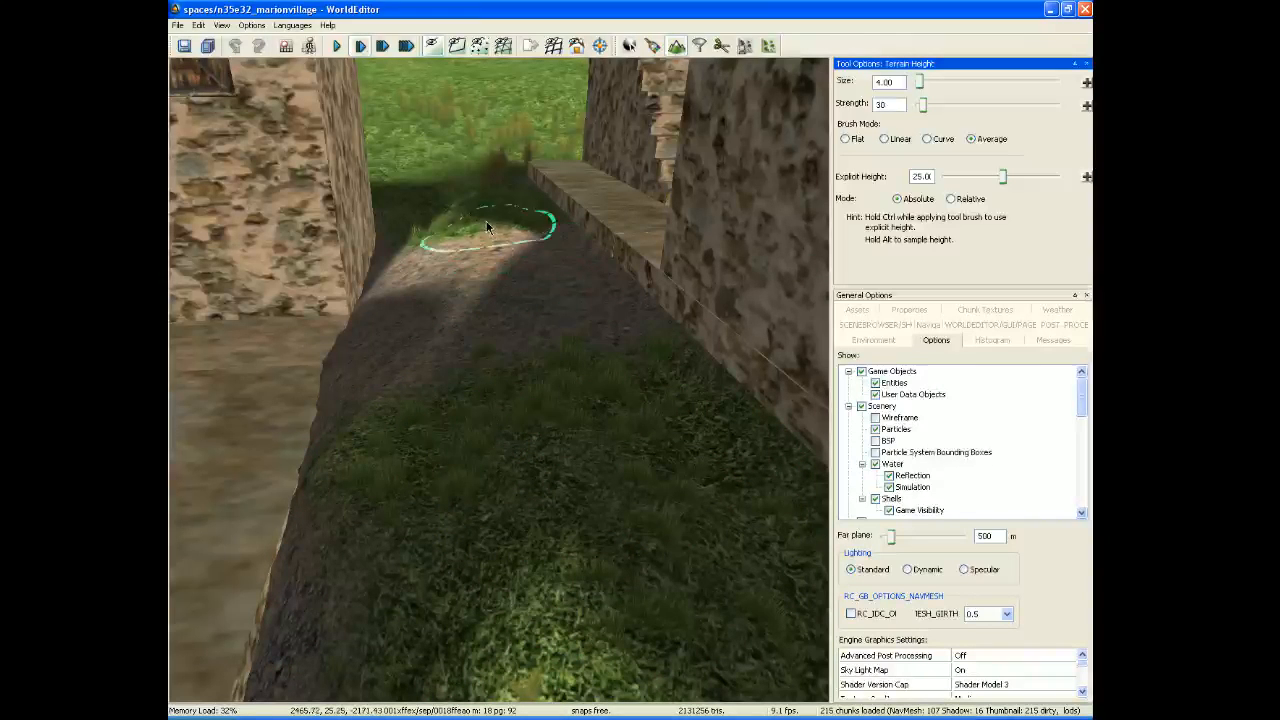
pyautogui.moveTo(429, 305)
pyautogui.mouseDown()
pyautogui.moveTo(431, 369)
pyautogui.moveTo(634, 449)
pyautogui.moveTo(546, 297)
pyautogui.moveTo(563, 280)
pyautogui.mouseUp()
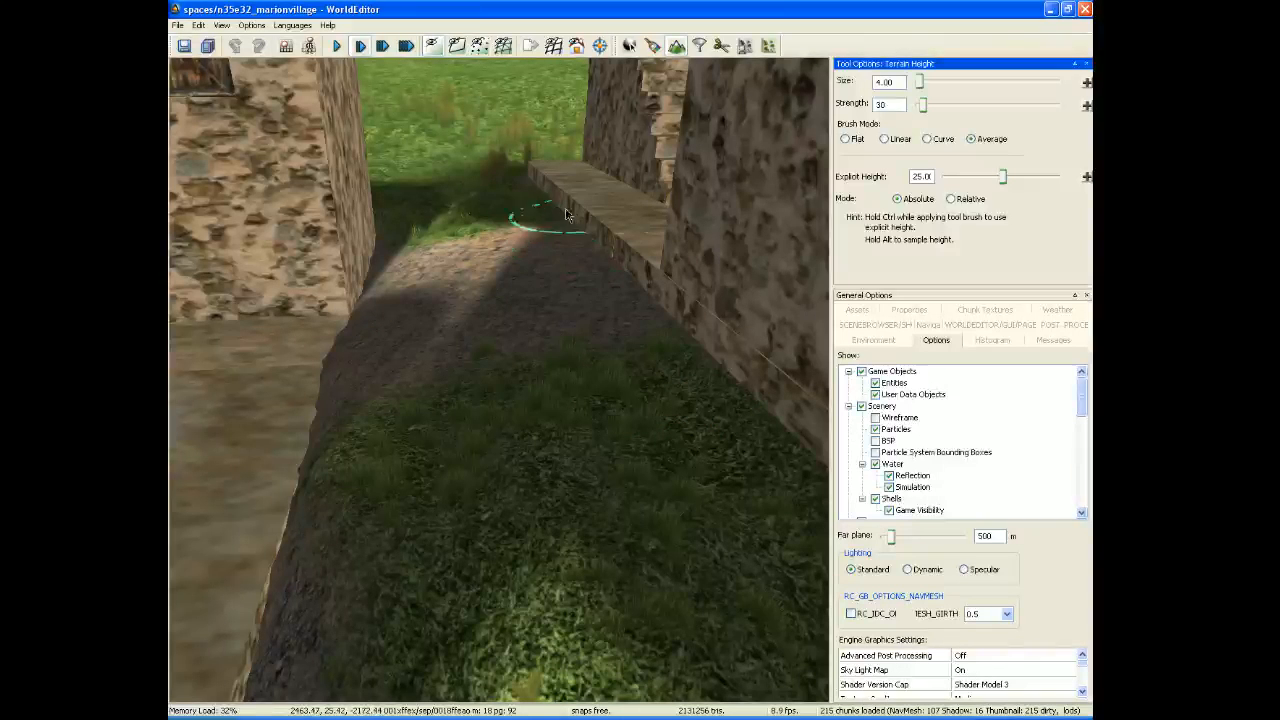
pyautogui.moveTo(621, 333)
pyautogui.mouseDown()
pyautogui.moveTo(623, 380)
pyautogui.moveTo(660, 440)
pyautogui.moveTo(609, 380)
pyautogui.moveTo(645, 517)
pyautogui.mouseUp()
pyautogui.press('s')
pyautogui.moveTo(645, 517)
pyautogui.mouseDown(button='right')
pyautogui.moveTo(605, 485)
pyautogui.moveTo(550, 498)
pyautogui.moveTo(615, 470)
pyautogui.moveTo(622, 480)
pyautogui.moveTo(600, 470)
pyautogui.moveTo(585, 490)
pyautogui.moveTo(540, 483)
pyautogui.mouseUp(button='right')
pyautogui.press('w')
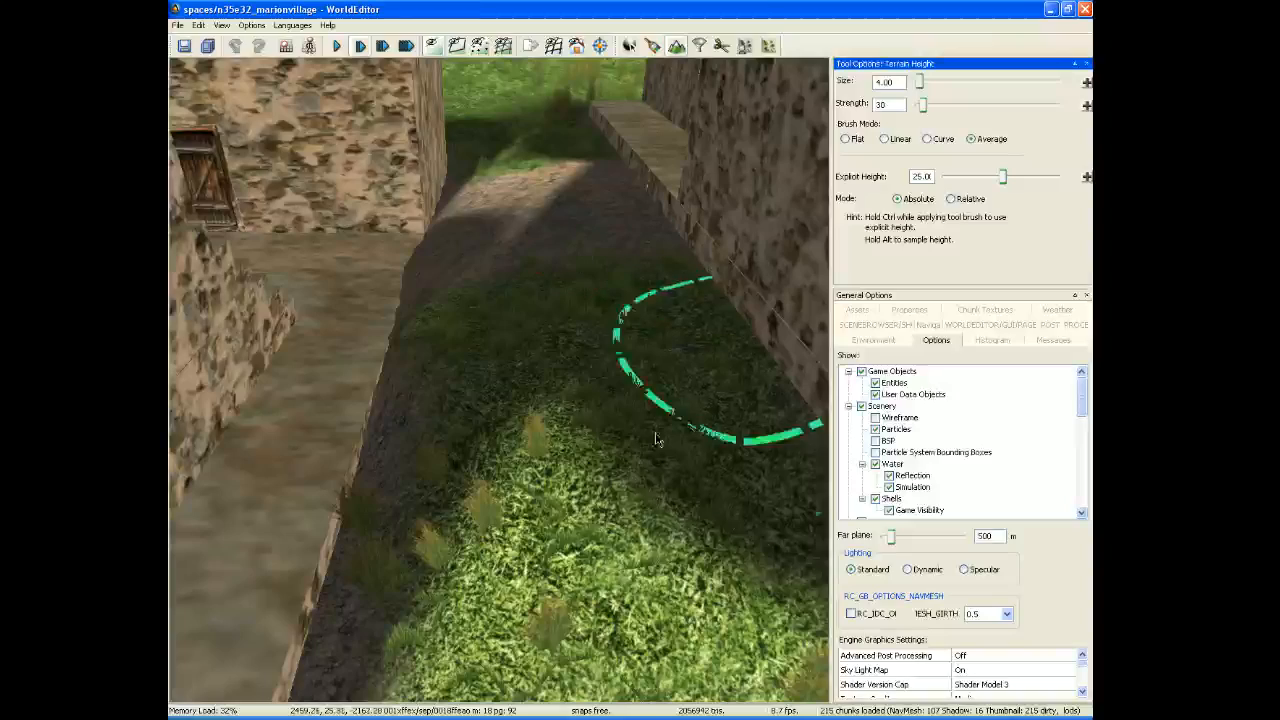
pyautogui.moveTo(477, 582); pyautogui.dragTo(593, 199)
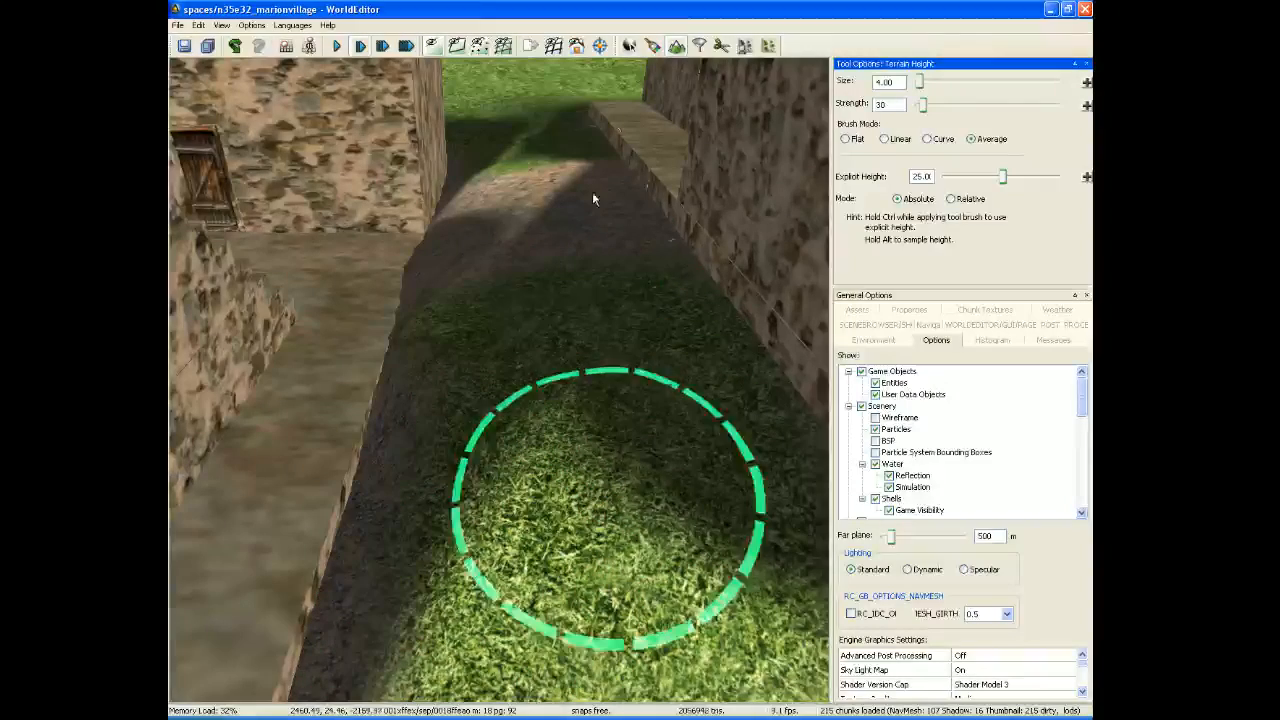
# Switch to terrain texturing and sample the rock07.tga texture from the existing terrain as the active texture
pyautogui.click(655, 46)
pyautogui.moveTo(610, 277); pyautogui.dragTo(462, 293, button='middle')
pyautogui.press('s')
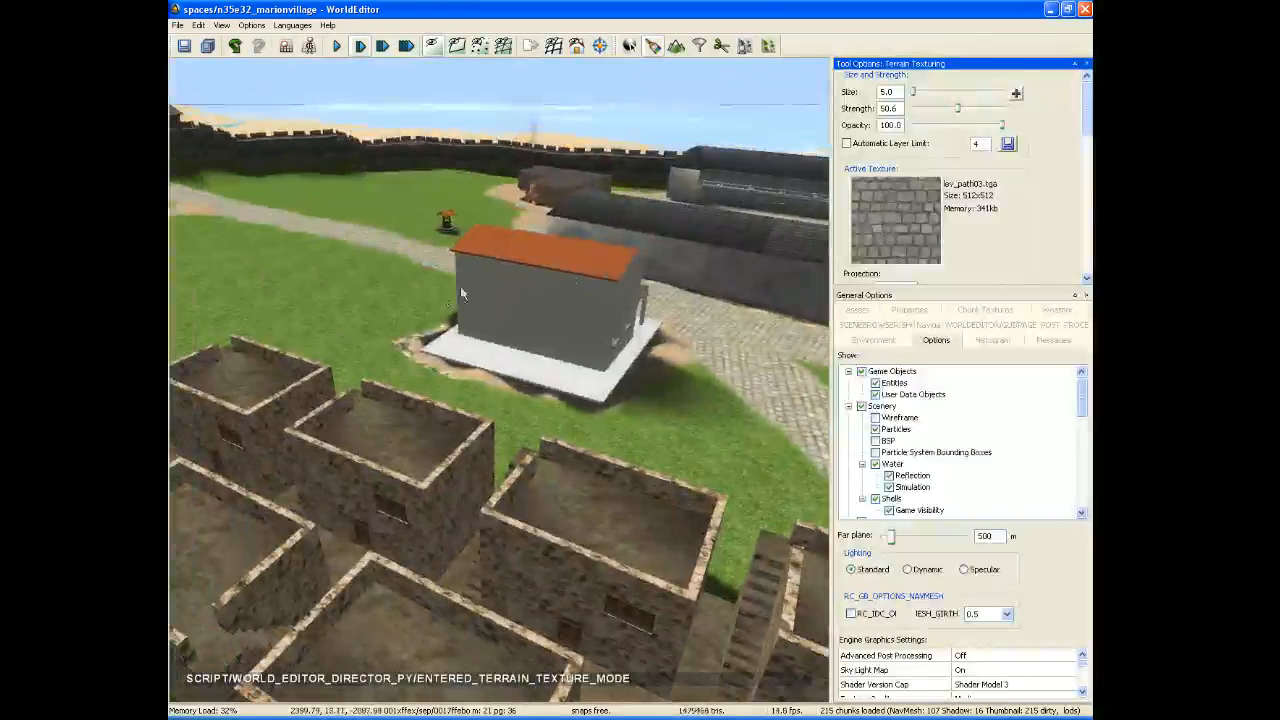
pyautogui.keyDown('alt'); pyautogui.click(416, 364); pyautogui.keyUp('alt')
pyautogui.moveTo(416, 362); pyautogui.dragTo(570, 400, button='middle')
pyautogui.keyDown('alt'); pyautogui.click(409, 266); pyautogui.keyUp('alt')
pyautogui.press('w')
pyautogui.press('w')
# Paint the rock07.tga texture over the near, grassy end of the alley ramp
pyautogui.moveTo(330, 550)
pyautogui.mouseDown(button='middle')
pyautogui.moveTo(350, 560)
pyautogui.moveTo(407, 513)
pyautogui.mouseUp(button='middle')
pyautogui.moveTo(462, 478)
pyautogui.mouseDown()
pyautogui.moveTo(448, 518)
pyautogui.moveTo(514, 572)
pyautogui.mouseUp()
pyautogui.moveTo(514, 572); pyautogui.dragTo(508, 640, button='middle')
pyautogui.press('s')
pyautogui.moveTo(528, 305)
pyautogui.mouseDown()
pyautogui.moveTo(500, 302)
pyautogui.moveTo(482, 424)
pyautogui.moveTo(525, 293)
pyautogui.moveTo(553, 310)
pyautogui.moveTo(540, 432)
pyautogui.moveTo(486, 430)
pyautogui.moveTo(510, 342)
pyautogui.mouseUp()
pyautogui.moveTo(510, 342); pyautogui.dragTo(512, 322, button='middle')
pyautogui.moveTo(512, 398); pyautogui.dragTo(516, 334, button='middle')
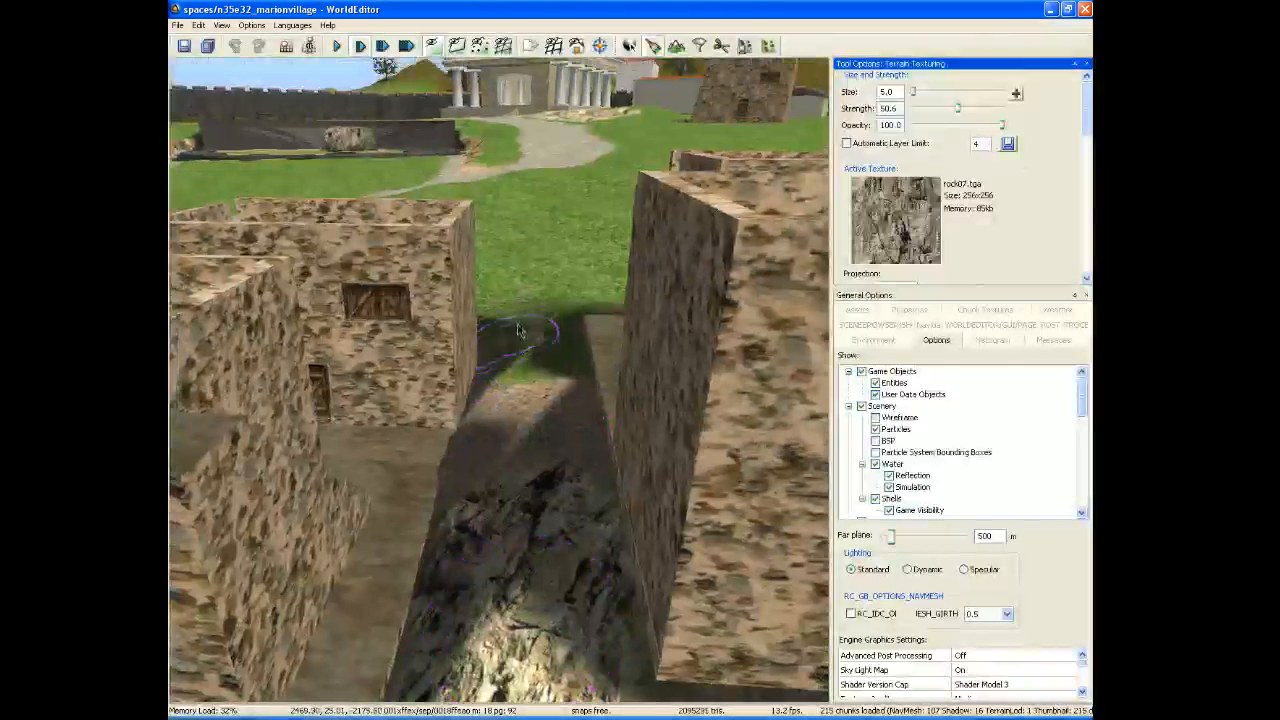
# Paint the rock07.tga texture over the far end of the alley ramp where it meets the grass
pyautogui.moveTo(521, 363)
pyautogui.mouseDown()
pyautogui.moveTo(546, 370)
pyautogui.moveTo(553, 346)
pyautogui.mouseUp()
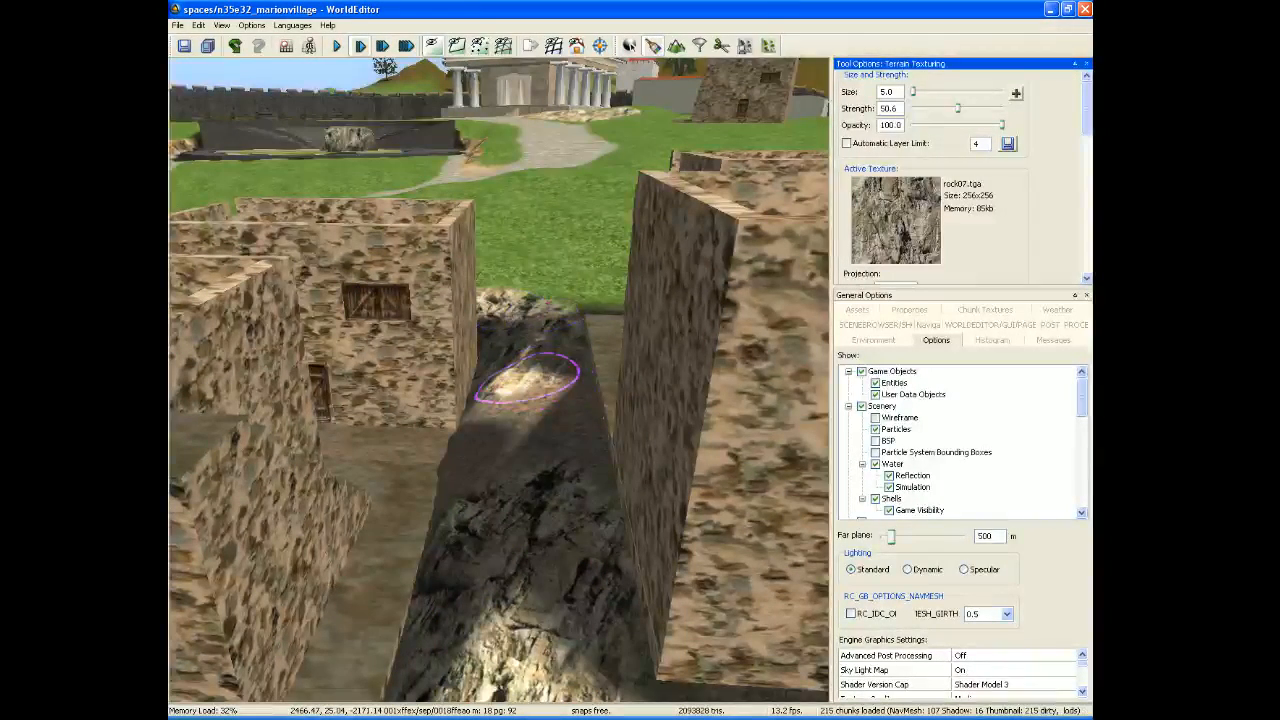
pyautogui.press('w')
pyautogui.moveTo(530, 378)
pyautogui.mouseDown(button='middle')
pyautogui.moveTo(530, 340)
pyautogui.moveTo(440, 420)
pyautogui.mouseUp(button='middle')
pyautogui.moveTo(668, 401)
pyautogui.mouseDown()
pyautogui.moveTo(700, 143)
pyautogui.moveTo(747, 429)
pyautogui.moveTo(614, 559)
pyautogui.mouseUp()
pyautogui.press('w')
pyautogui.moveTo(614, 559)
pyautogui.mouseDown(button='middle')
pyautogui.moveTo(590, 650)
pyautogui.moveTo(582, 565)
pyautogui.moveTo(640, 606)
pyautogui.moveTo(606, 614)
pyautogui.mouseUp(button='middle')
pyautogui.press('w')
pyautogui.press('w')
pyautogui.moveTo(530, 605); pyautogui.dragTo(516, 581, button='middle')
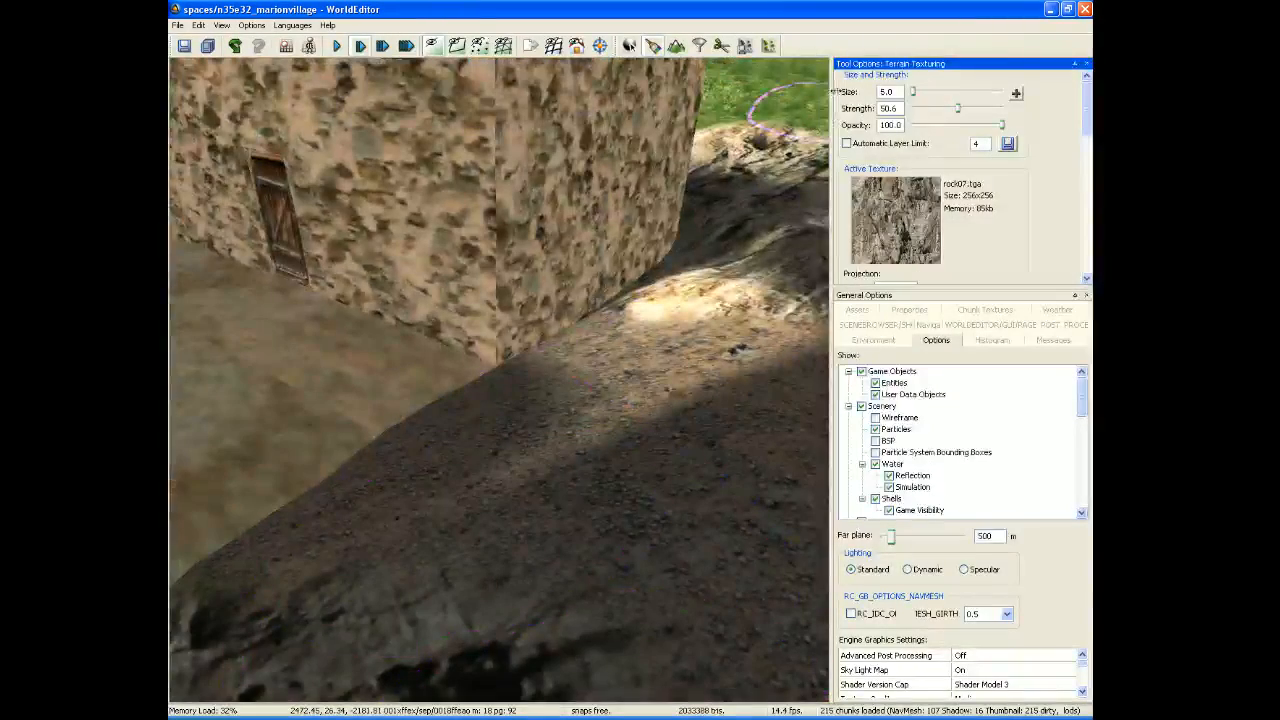
# Switch to terrain height editing, sample the ground height near the alley, and set brush size 3.00 and explicit height 23.00
pyautogui.click(676, 46)
pyautogui.moveTo(557, 428); pyautogui.dragTo(519, 395, button='middle')
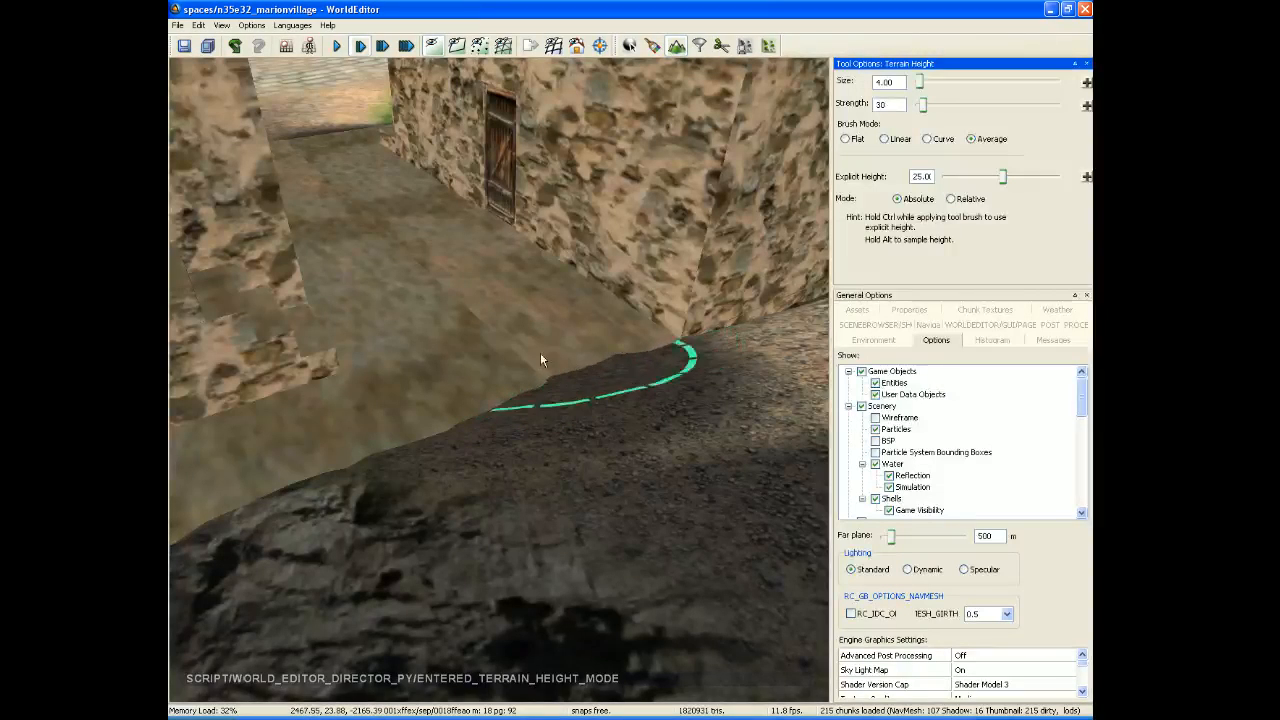
pyautogui.press('w')
pyautogui.moveTo(492, 378); pyautogui.dragTo(438, 370, button='middle')
pyautogui.press('s')
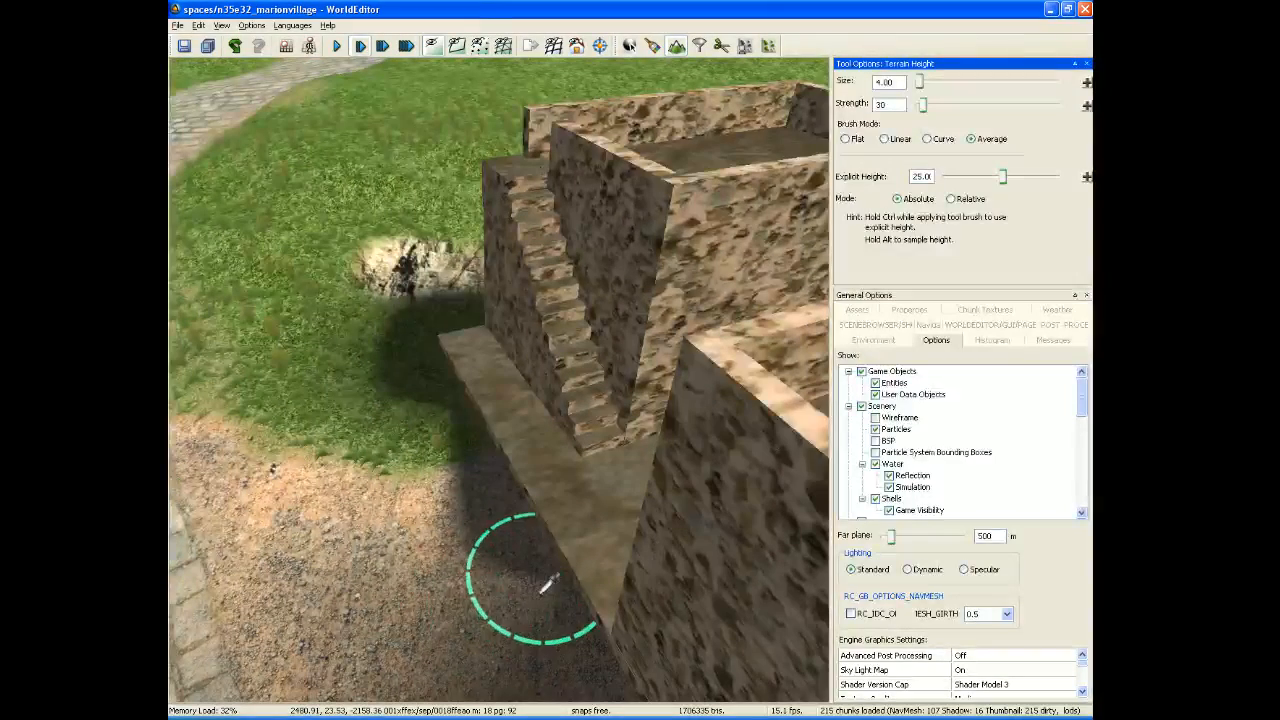
pyautogui.moveTo(529, 584)
pyautogui.mouseDown(button='middle')
pyautogui.moveTo(640, 500)
pyautogui.moveTo(690, 498)
pyautogui.moveTo(698, 525)
pyautogui.mouseUp(button='middle')
pyautogui.press('w')
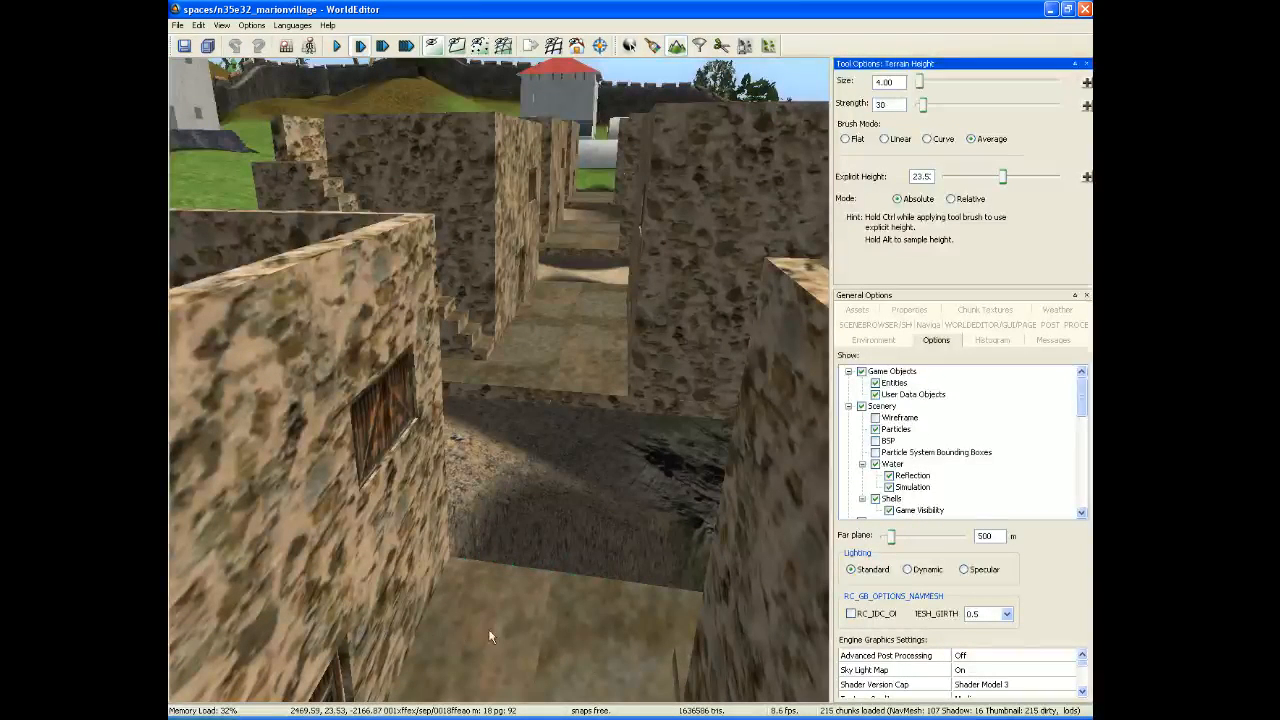
pyautogui.press('w')
pyautogui.moveTo(535, 525); pyautogui.dragTo(548, 577, button='middle')
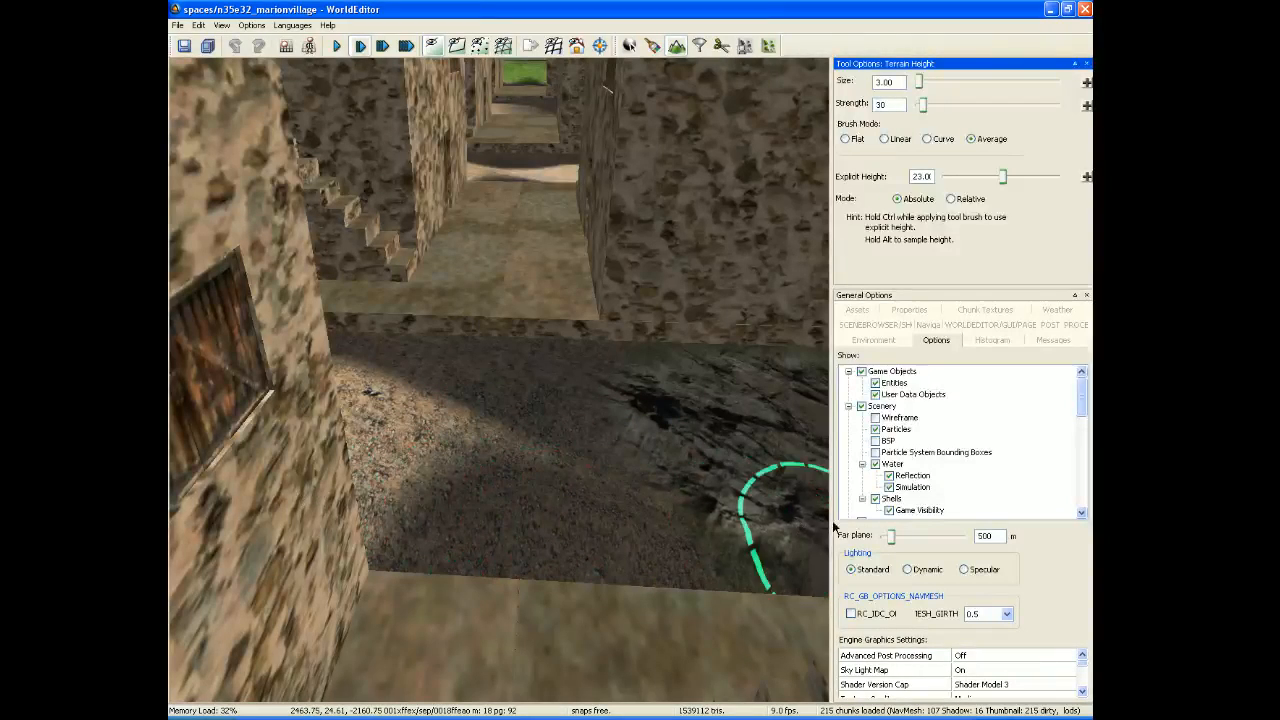
# Smooth the alley's rocky crest and the ground beside the stone walkways with the Average brush at size 3.00
pyautogui.moveTo(612, 497)
pyautogui.mouseDown(button='right')
pyautogui.moveTo(590, 520)
pyautogui.moveTo(480, 510)
pyautogui.moveTo(587, 383)
pyautogui.mouseUp(button='right')
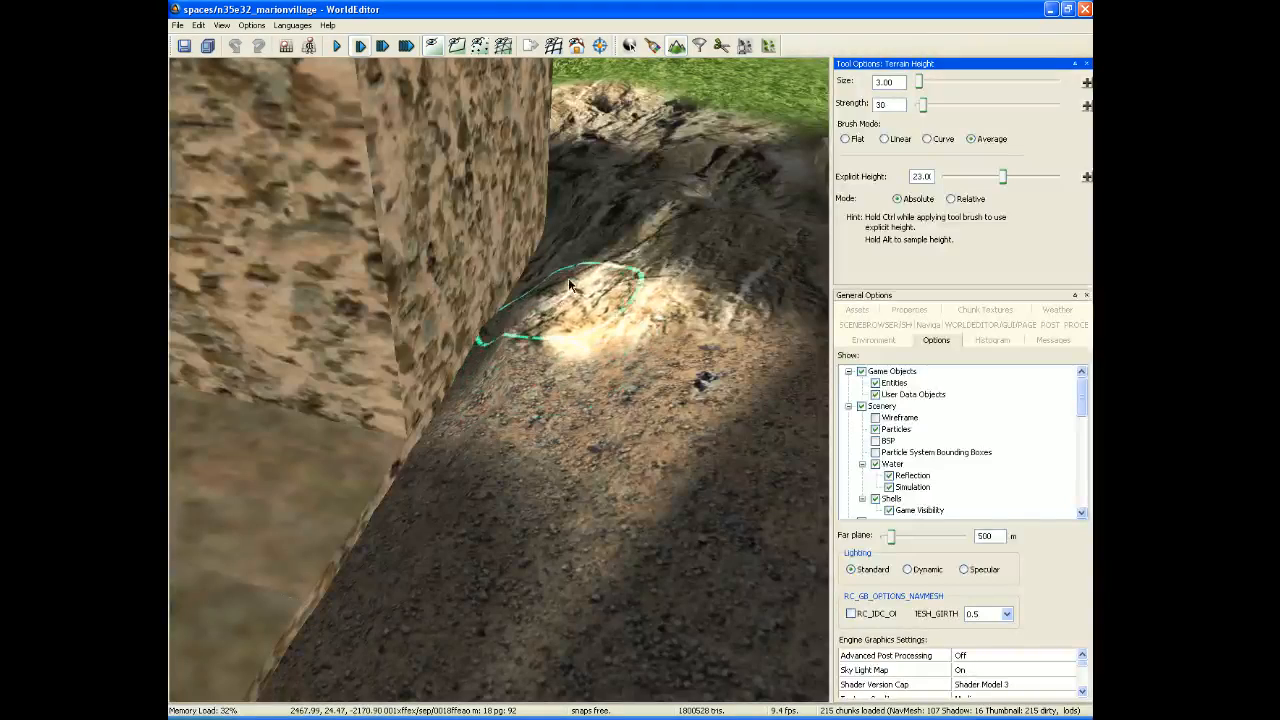
pyautogui.moveTo(567, 353); pyautogui.dragTo(672, 283)
pyautogui.moveTo(660, 310)
pyautogui.mouseDown(button='right')
pyautogui.moveTo(540, 320)
pyautogui.moveTo(330, 300)
pyautogui.mouseUp(button='right')
pyautogui.moveTo(740, 340)
pyautogui.mouseDown(button='right')
pyautogui.moveTo(630, 350)
pyautogui.moveTo(625, 464)
pyautogui.mouseUp(button='right')
pyautogui.moveTo(626, 466)
pyautogui.mouseDown()
pyautogui.moveTo(634, 417)
pyautogui.moveTo(615, 428)
pyautogui.mouseUp()
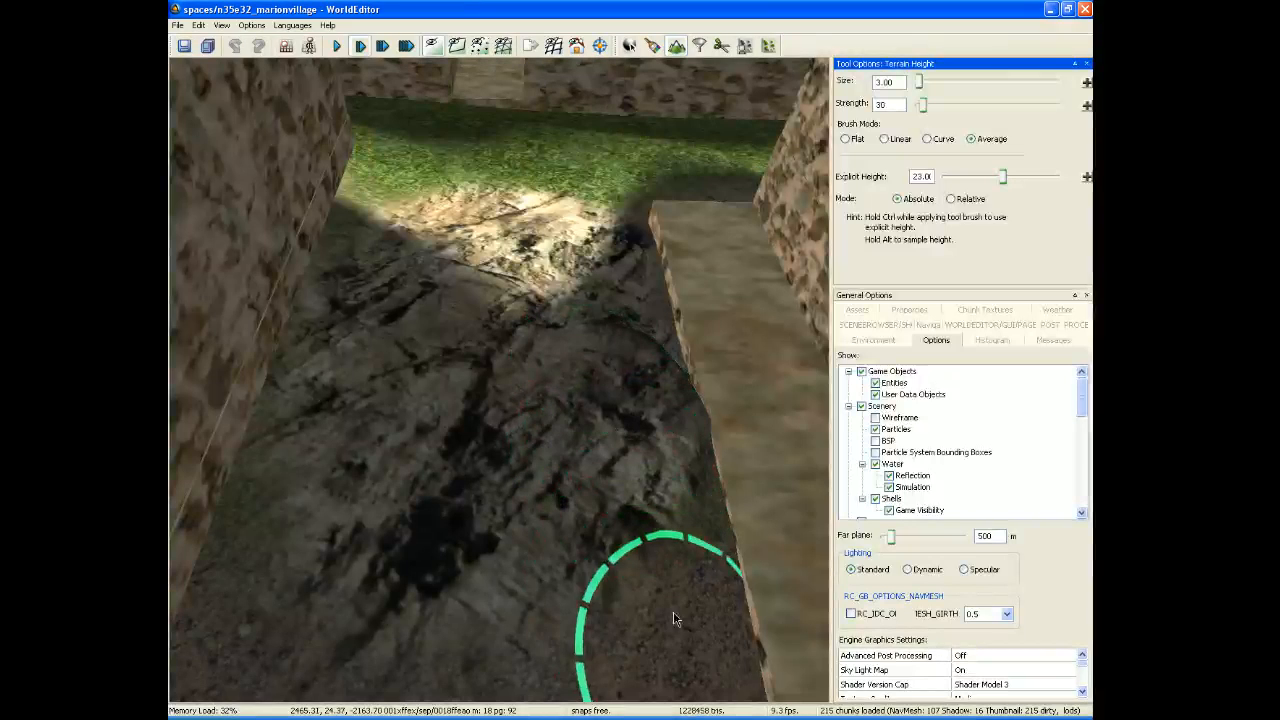
pyautogui.moveTo(609, 282); pyautogui.dragTo(646, 610)
pyautogui.moveTo(646, 610)
pyautogui.mouseDown(button='right')
pyautogui.moveTo(730, 615)
pyautogui.moveTo(620, 610)
pyautogui.moveTo(578, 590)
pyautogui.mouseUp(button='right')
pyautogui.moveTo(578, 590)
pyautogui.mouseDown()
pyautogui.moveTo(614, 551)
pyautogui.moveTo(650, 430)
pyautogui.mouseUp()
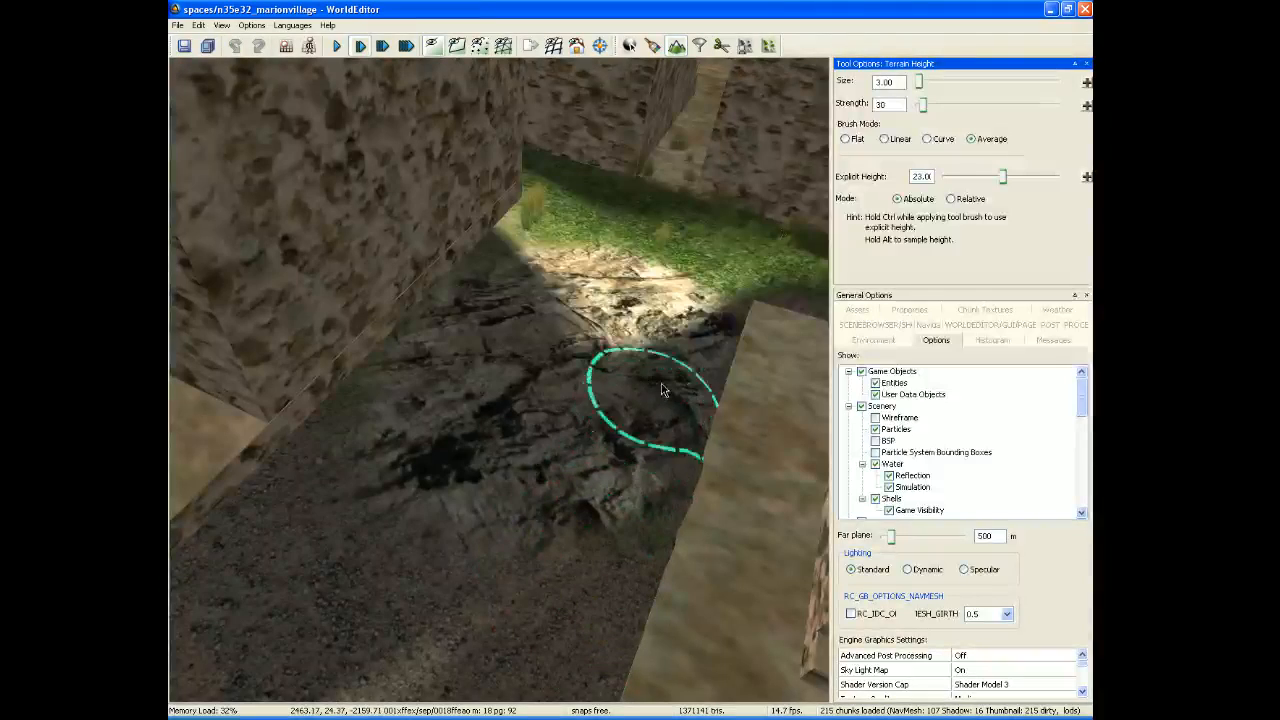
# Continue averaging the alley terrain from the rocky ground by the walkway to the crest facing the field
pyautogui.moveTo(738, 592)
pyautogui.mouseDown(button='right')
pyautogui.moveTo(590, 618)
pyautogui.moveTo(510, 565)
pyautogui.moveTo(420, 570)
pyautogui.moveTo(570, 595)
pyautogui.moveTo(610, 640)
pyautogui.mouseUp(button='right')
pyautogui.press('w')
pyautogui.moveTo(516, 520); pyautogui.dragTo(508, 494, button='right')
pyautogui.moveTo(508, 494)
pyautogui.mouseDown()
pyautogui.moveTo(302, 386)
pyautogui.moveTo(821, 382)
pyautogui.mouseUp()
pyautogui.moveTo(543, 432)
pyautogui.mouseDown(button='right')
pyautogui.moveTo(437, 486)
pyautogui.moveTo(300, 436)
pyautogui.moveTo(318, 380)
pyautogui.moveTo(232, 352)
pyautogui.moveTo(556, 431)
pyautogui.mouseUp(button='right')
pyautogui.press('w')
pyautogui.press('w')
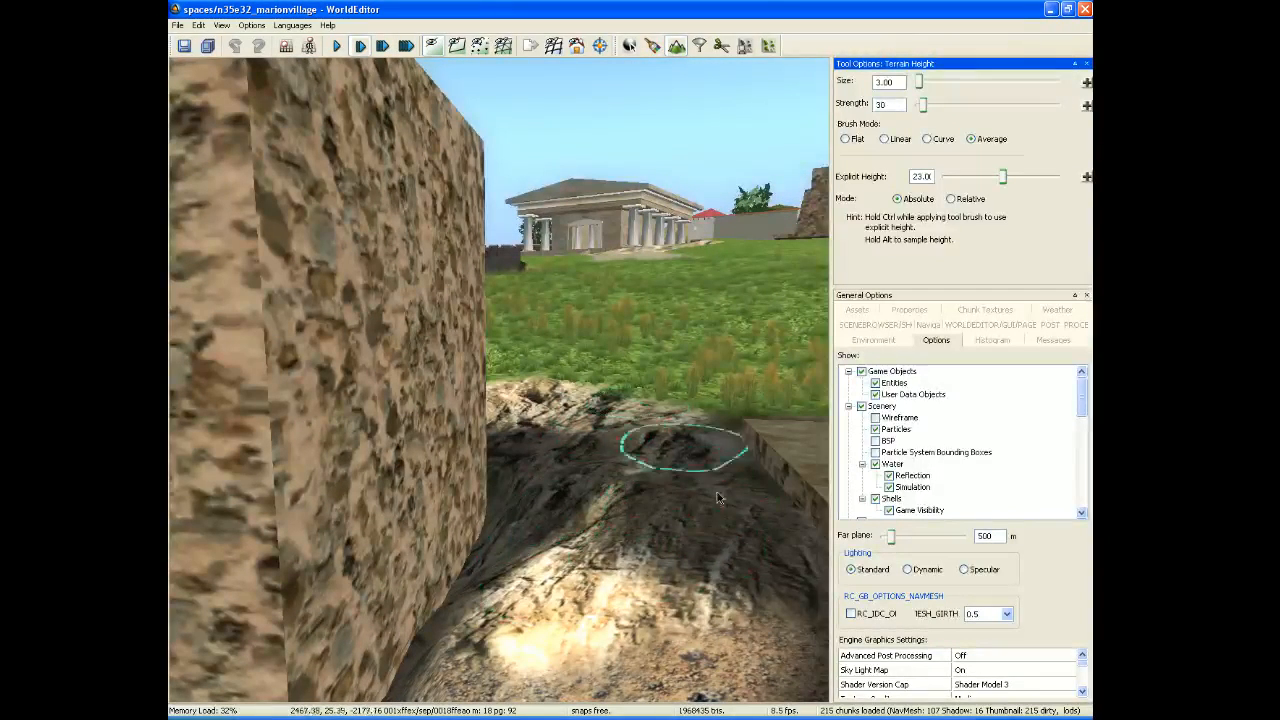
pyautogui.moveTo(650, 427); pyautogui.dragTo(728, 543)
pyautogui.moveTo(728, 543)
pyautogui.mouseDown(button='right')
pyautogui.moveTo(815, 545)
pyautogui.moveTo(810, 575)
pyautogui.mouseUp(button='right')
pyautogui.press('w')
pyautogui.moveTo(500, 380)
pyautogui.mouseDown(button='right')
pyautogui.moveTo(560, 350)
pyautogui.moveTo(620, 360)
pyautogui.moveTo(580, 370)
pyautogui.mouseUp(button='right')
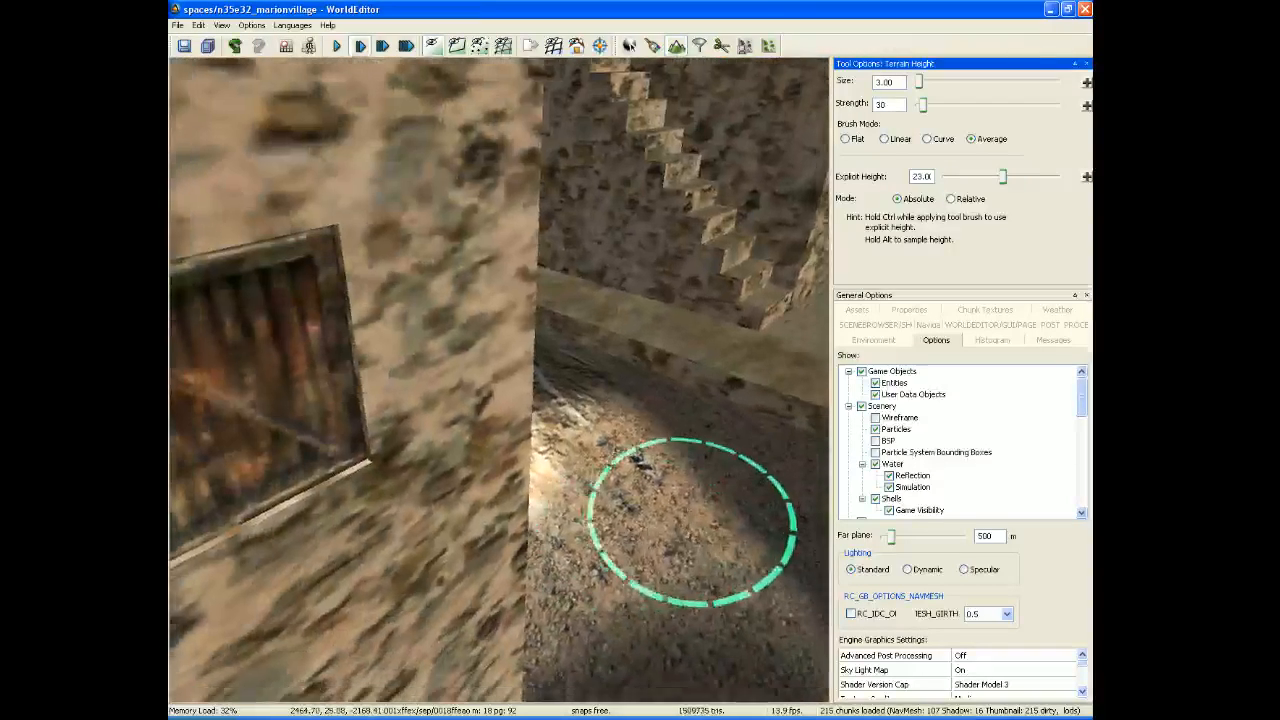
pyautogui.press('s')
pyautogui.moveTo(692, 522); pyautogui.dragTo(751, 466, button='right')
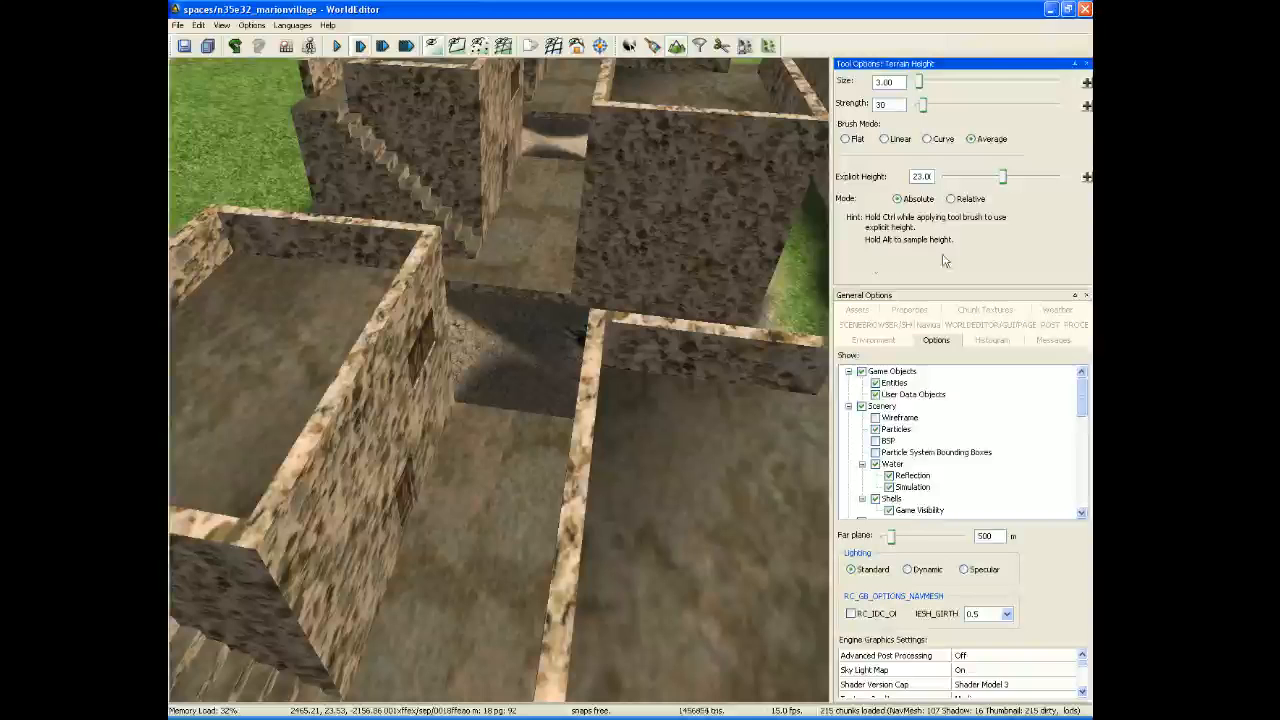